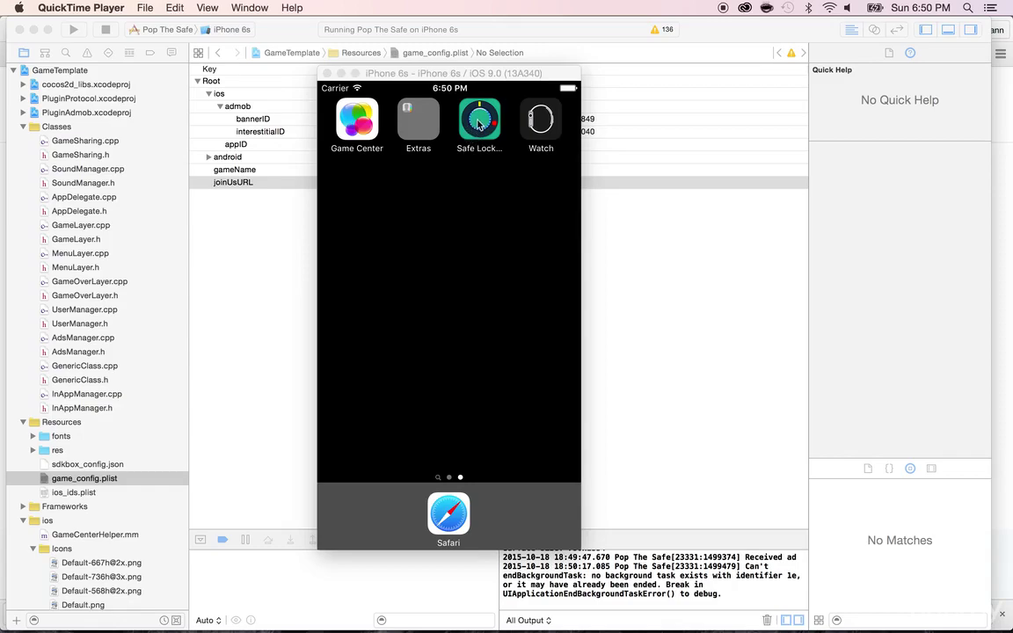
# Step: Launch the Safe Lock game from the simulator's home screen twice, returning to the home screen each time
pyautogui.click(480, 122)
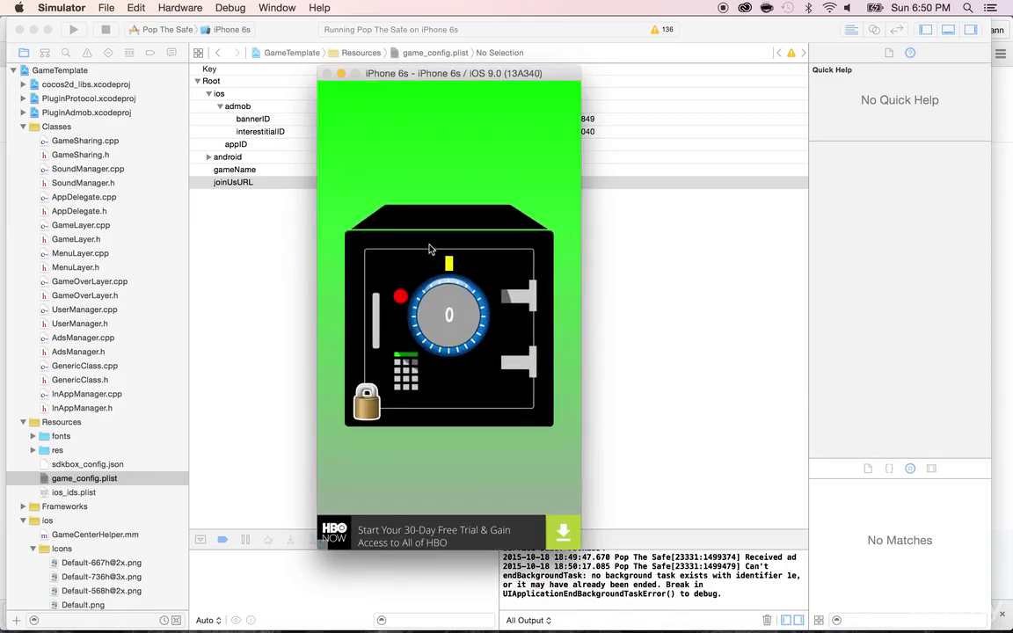
pyautogui.press('super+shift+h')
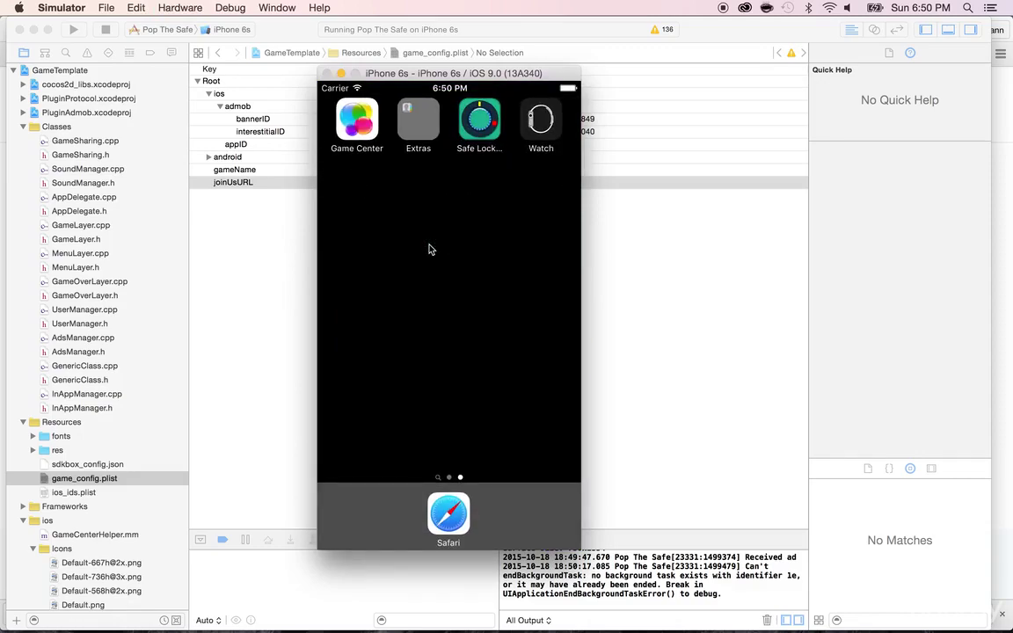
pyautogui.click(479, 121)
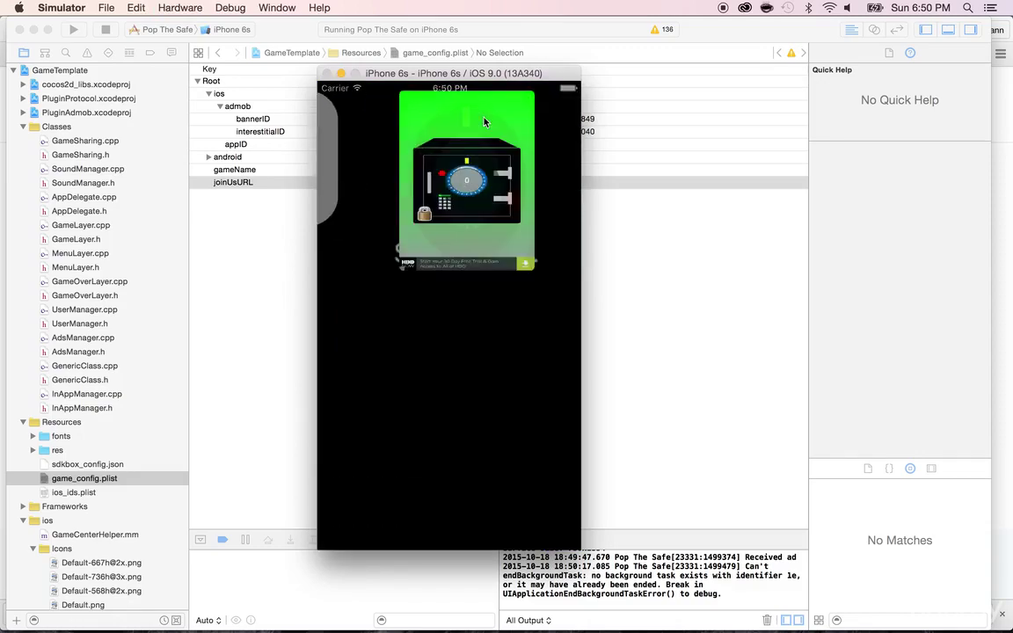
pyautogui.click(181, 8)
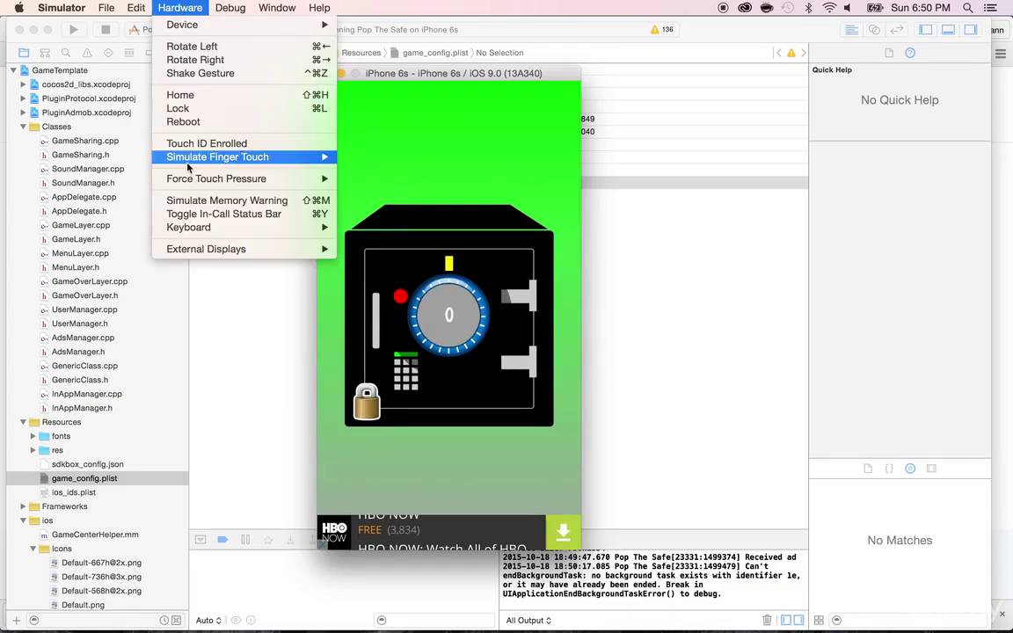
pyautogui.click(193, 99)
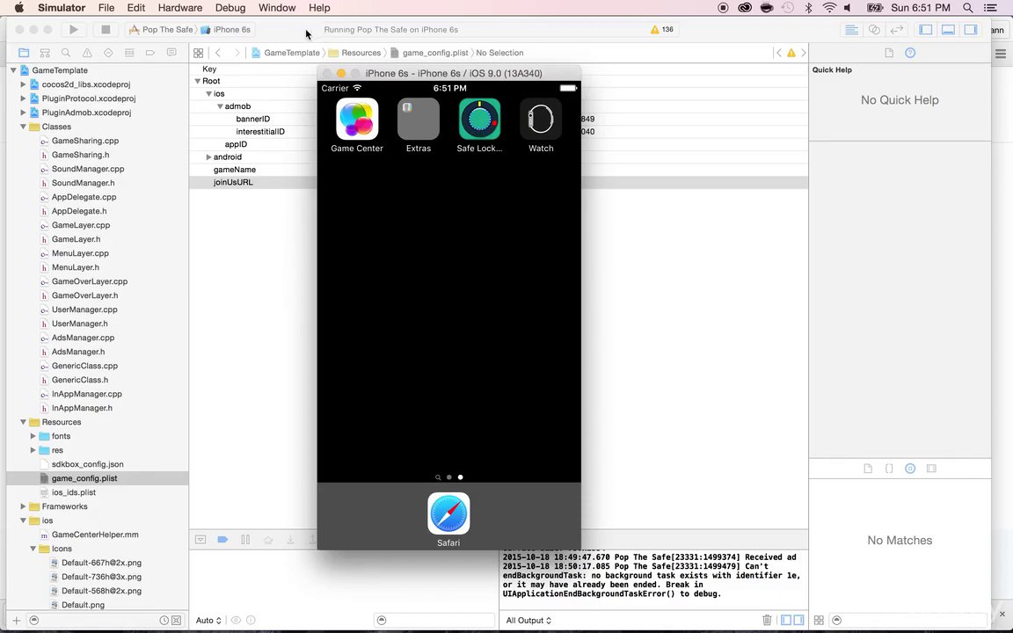
# Step: Switch to Xcode and show the contents of the ios group's Icons folder in the project
pyautogui.click(264, 36)
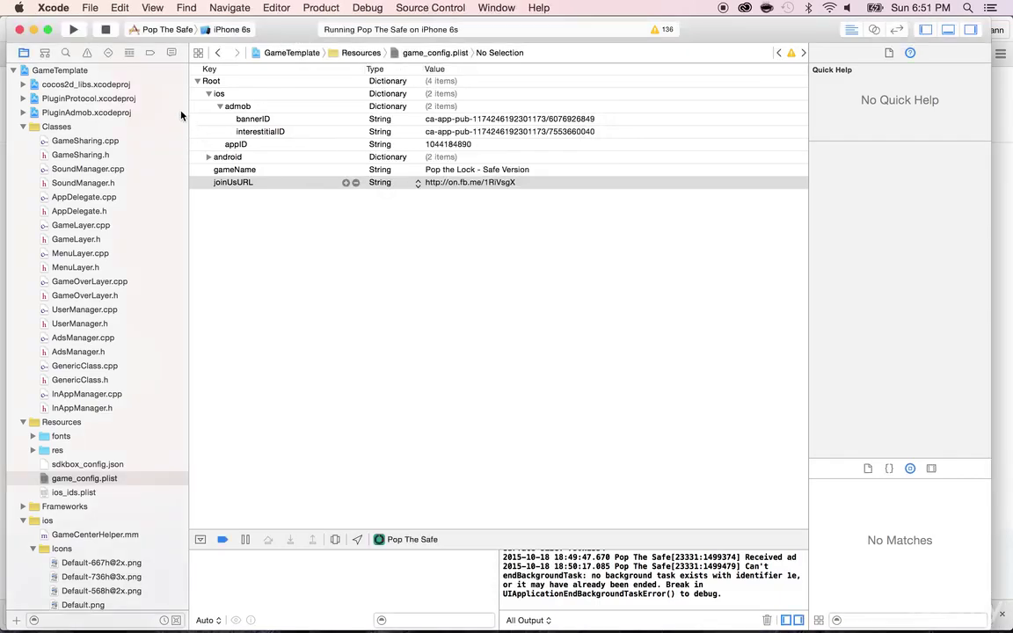
pyautogui.scroll(-2, 121, 199)
pyautogui.scroll(-10, 120, 200)
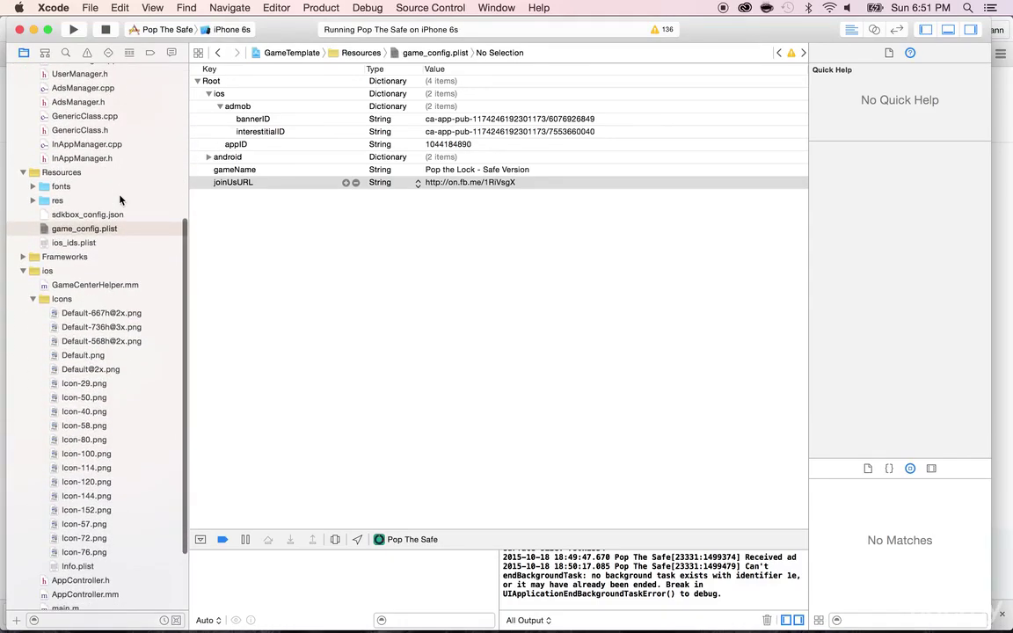
pyautogui.click(23, 270)
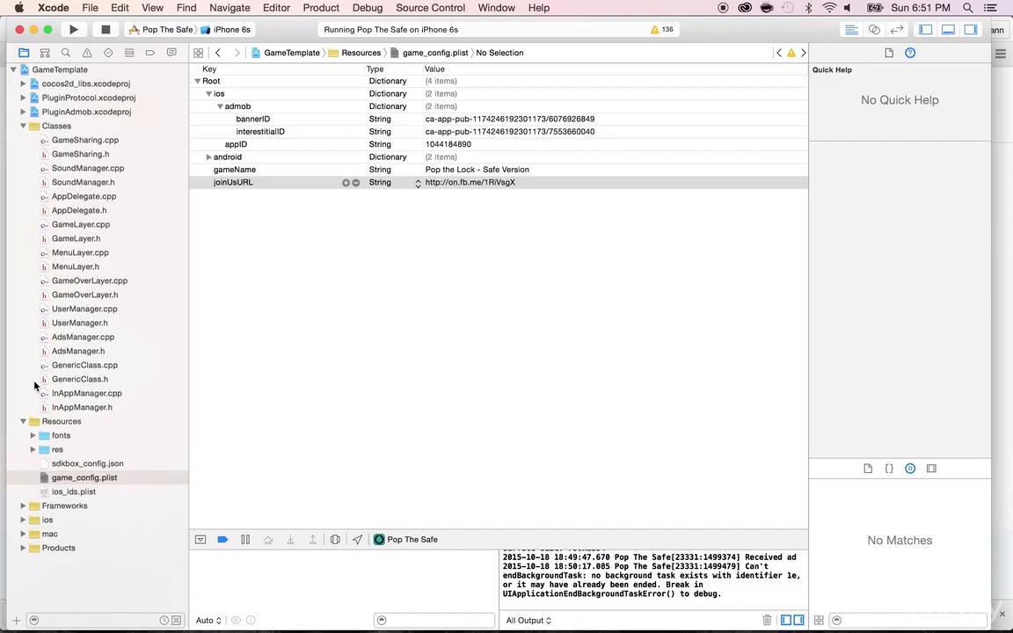
pyautogui.click(22, 520)
pyautogui.scroll(-10, 21, 528)
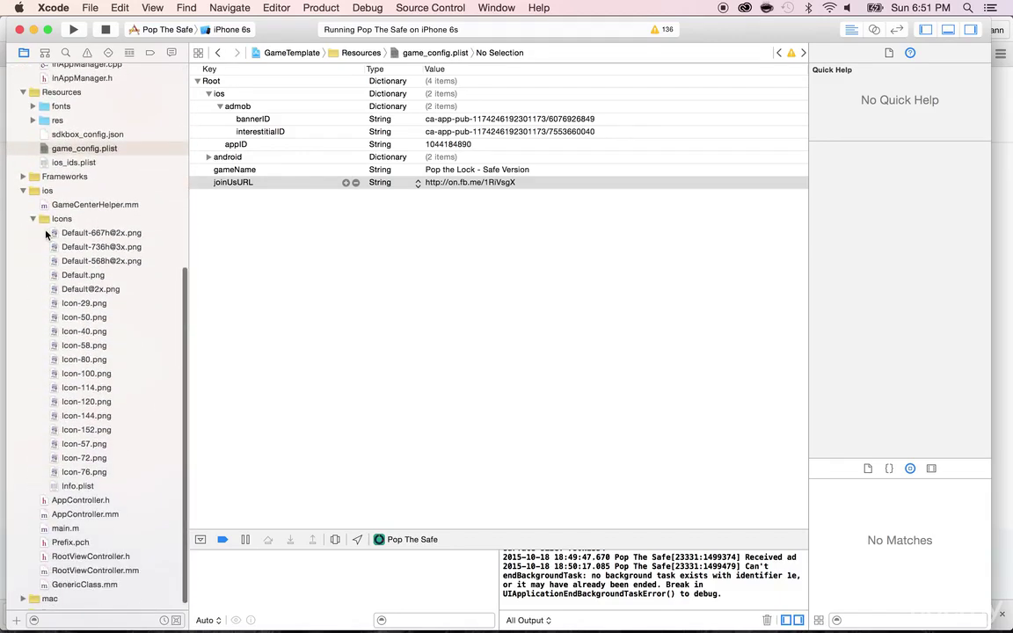
# Step: Preview several app icon files in the Icons folder, from Icon-29.png through Icon-72.png, ending on Icon-114.png
pyautogui.click(70, 305)
pyautogui.click(71, 373)
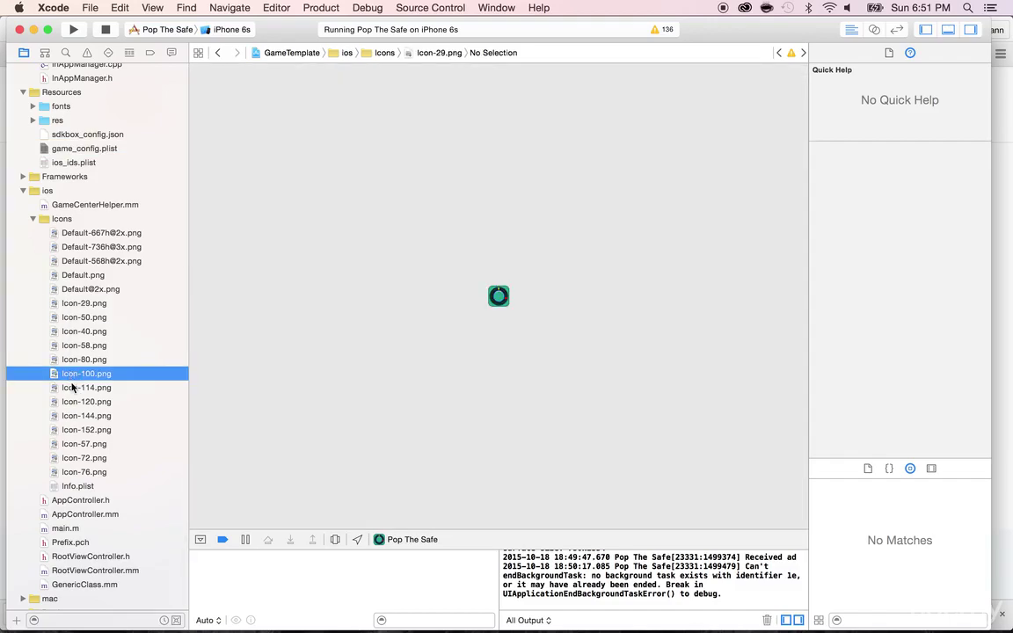
pyautogui.click(72, 416)
pyautogui.click(78, 444)
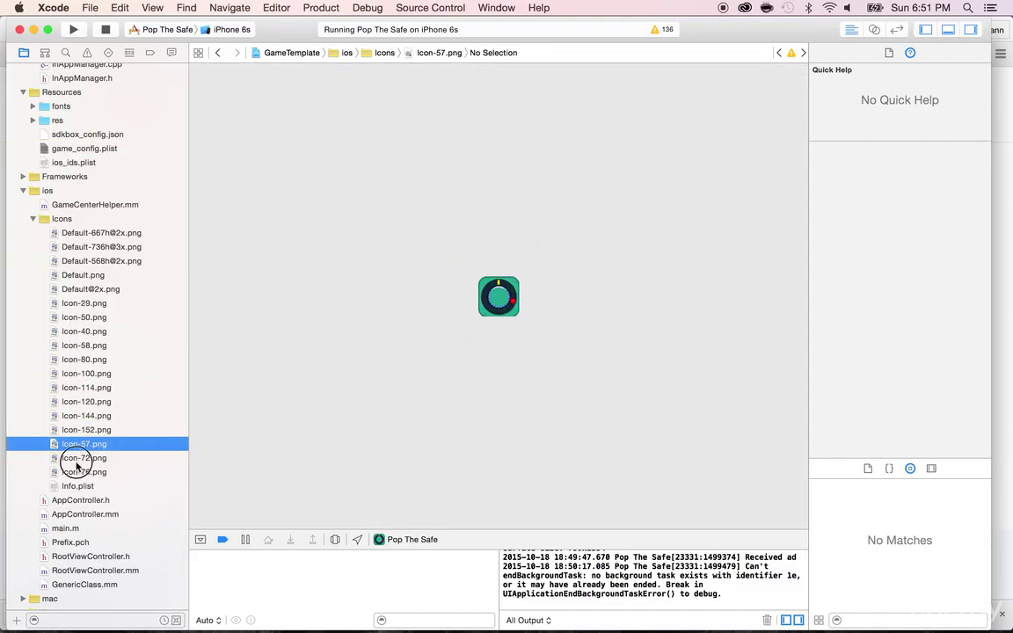
pyautogui.click(75, 458)
pyautogui.click(81, 390)
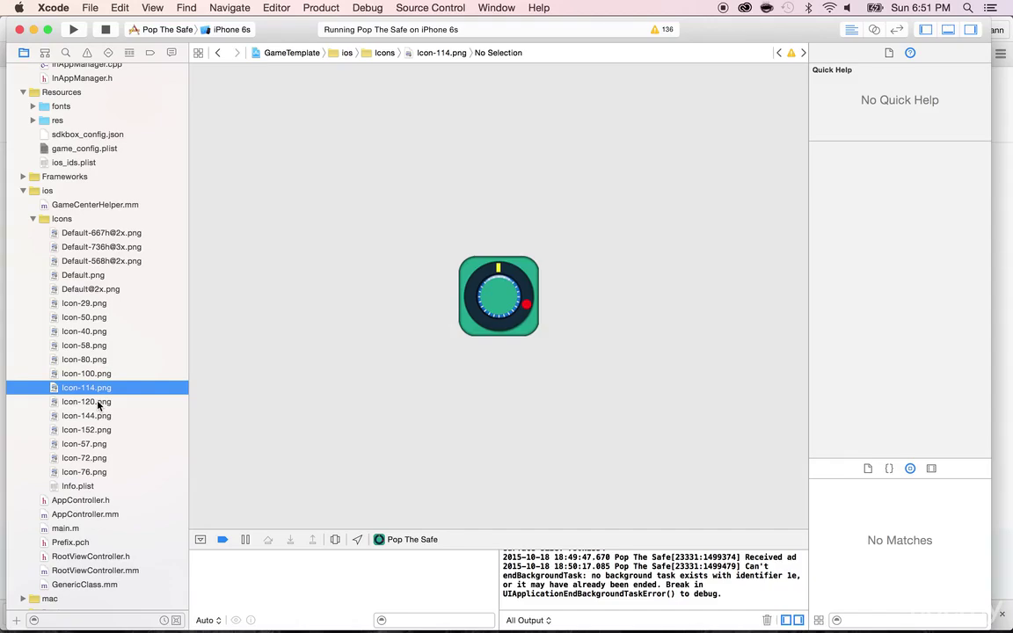
# Step: Launch Adobe Photoshop CC 2015 and dismiss its Welcome window
pyautogui.press('super+space')
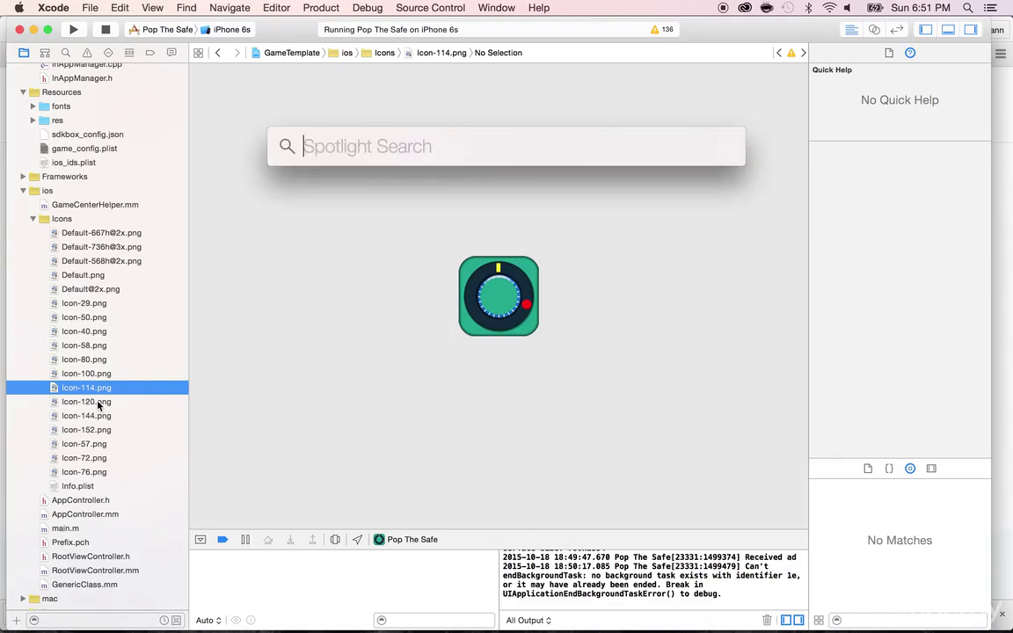
pyautogui.write('photoshop')
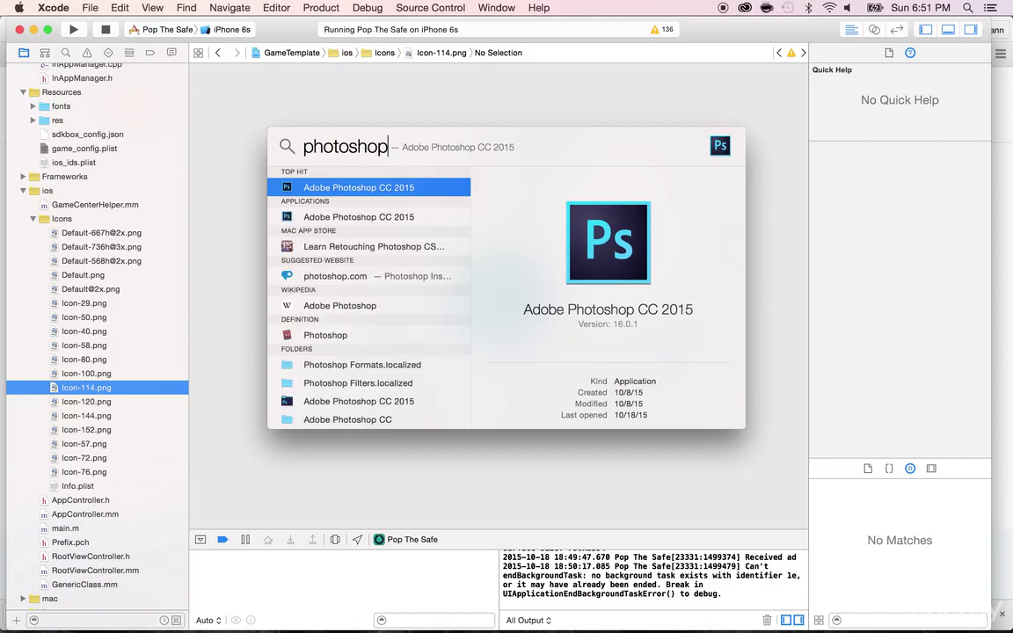
pyautogui.press('Return')
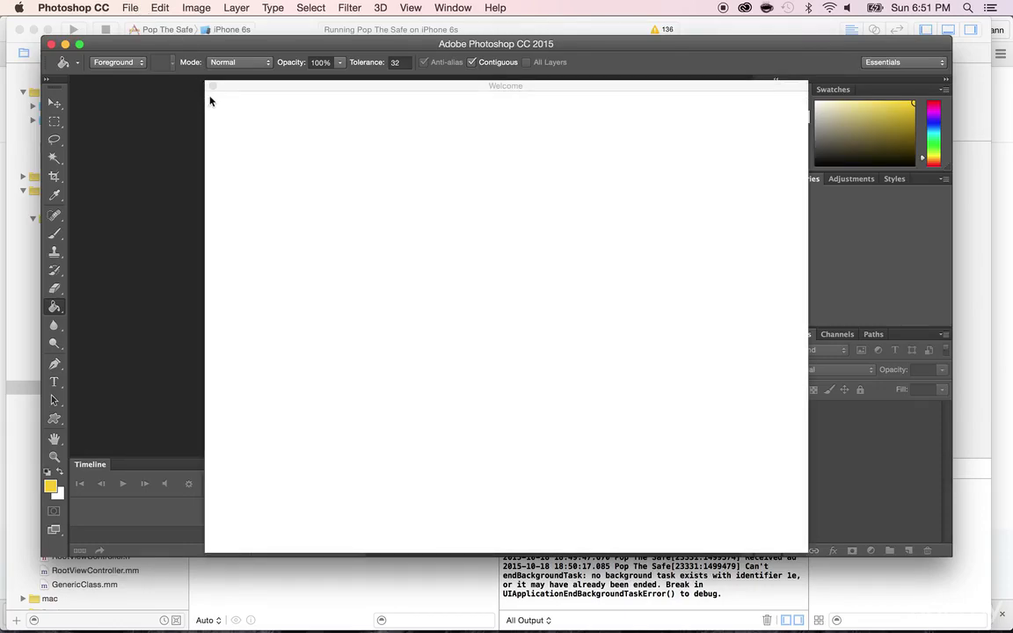
pyautogui.click(212, 87)
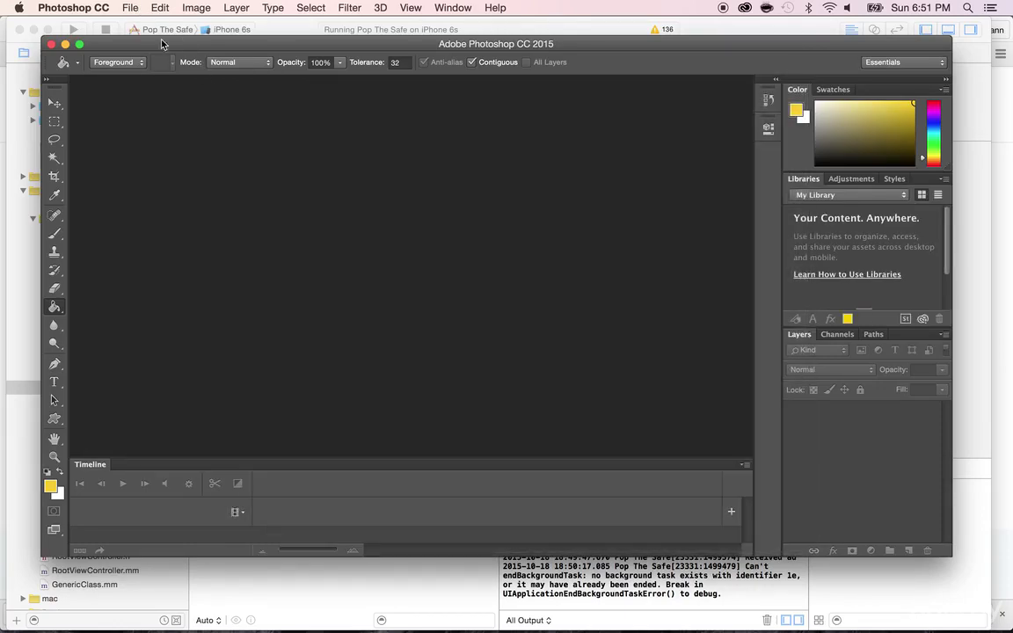
# Step: Create a new white document, 1024 by 1024 pixels at 72 pixels/inch
pyautogui.click(129, 7)
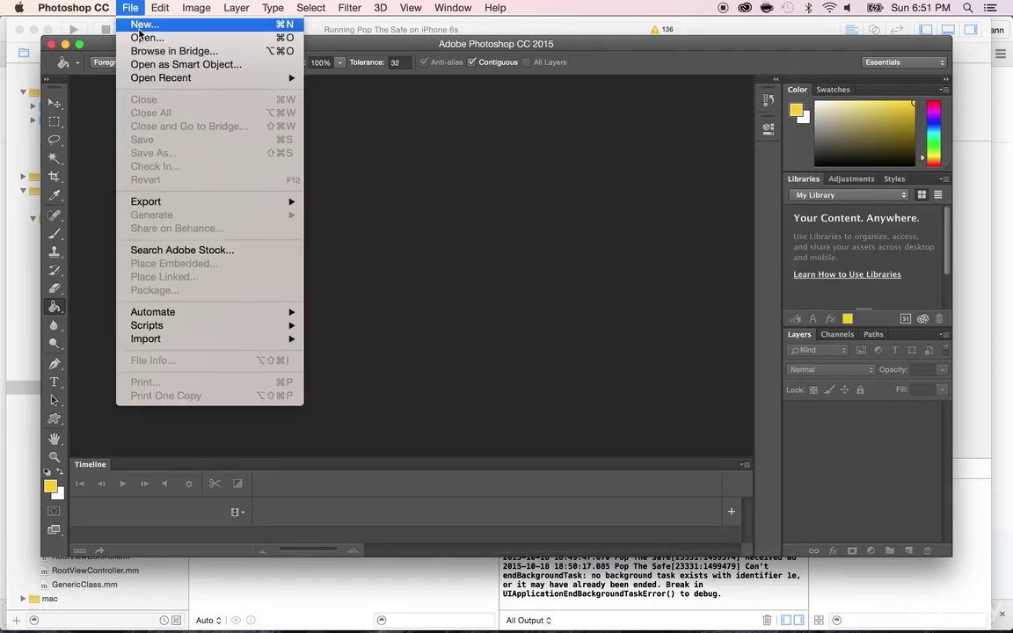
pyautogui.click(139, 26)
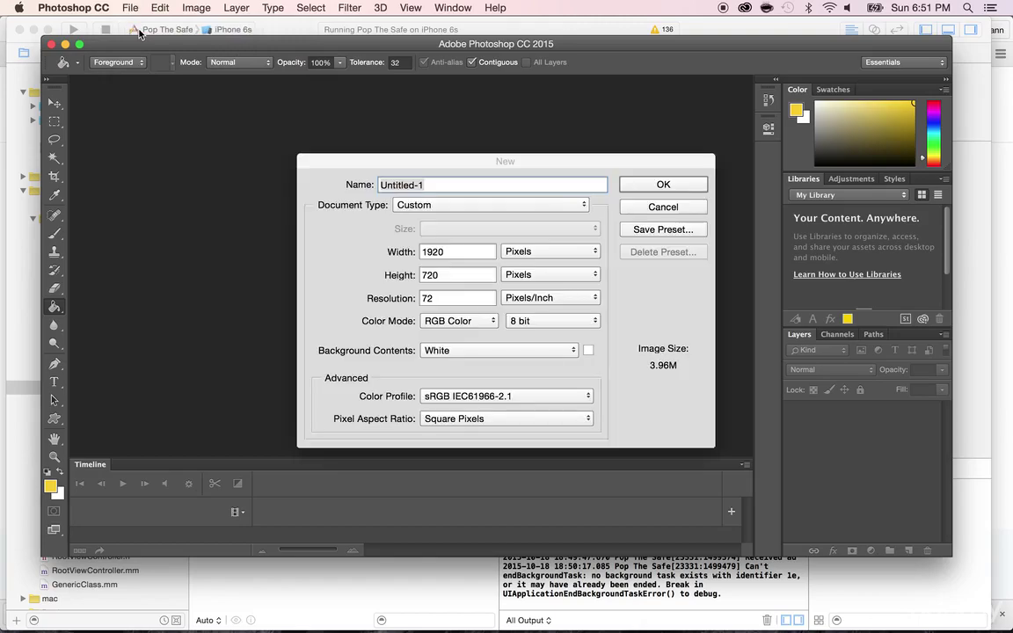
pyautogui.click(521, 255)
pyautogui.click(519, 251)
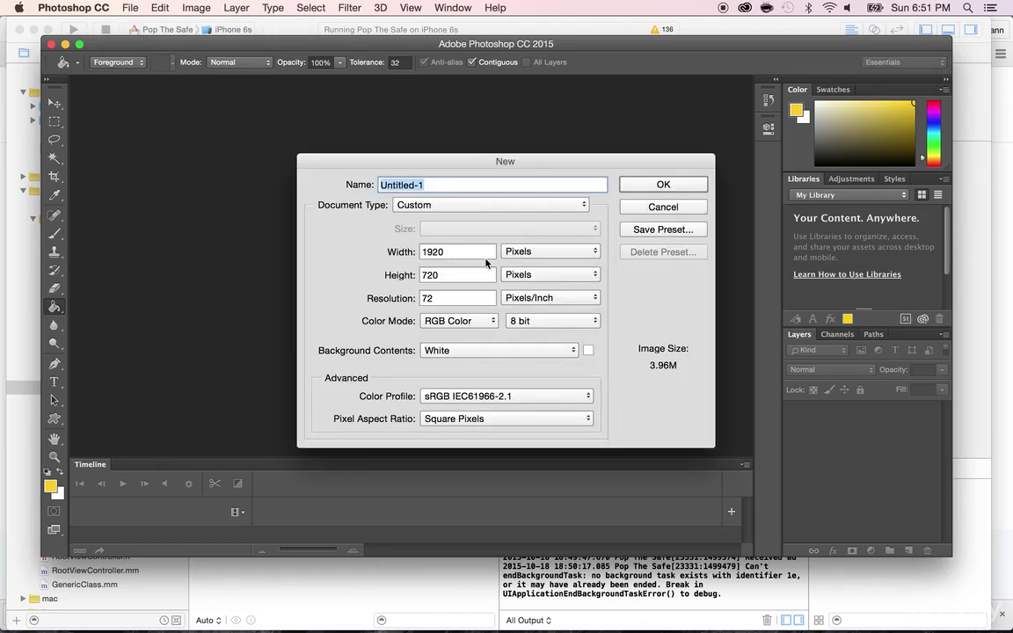
pyautogui.doubleClick(469, 253)
pyautogui.write('1024')
pyautogui.press('Tab')
pyautogui.write('1024')
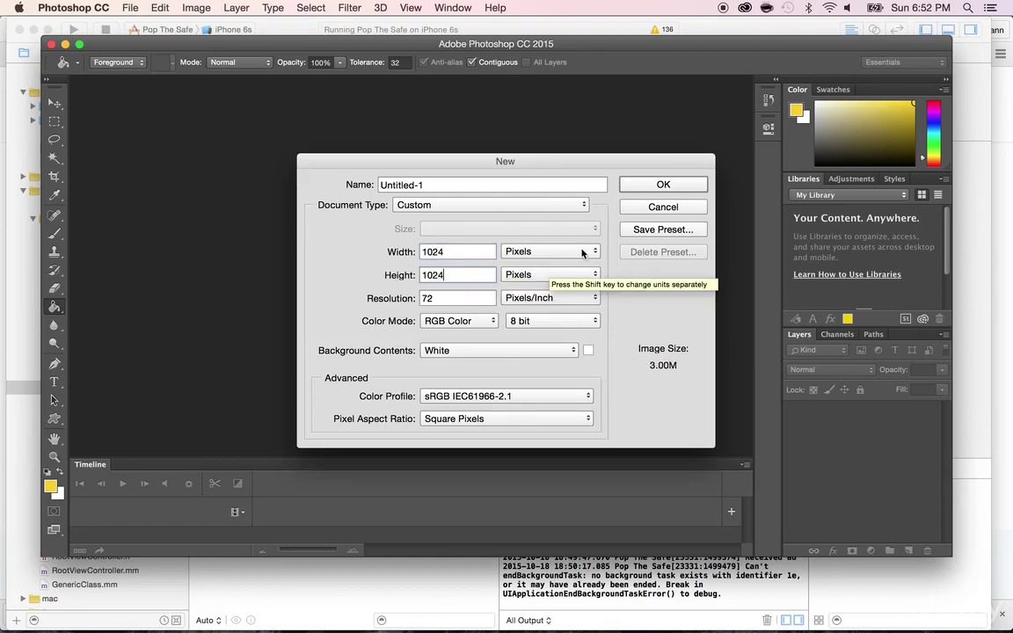
pyautogui.press('Tab')
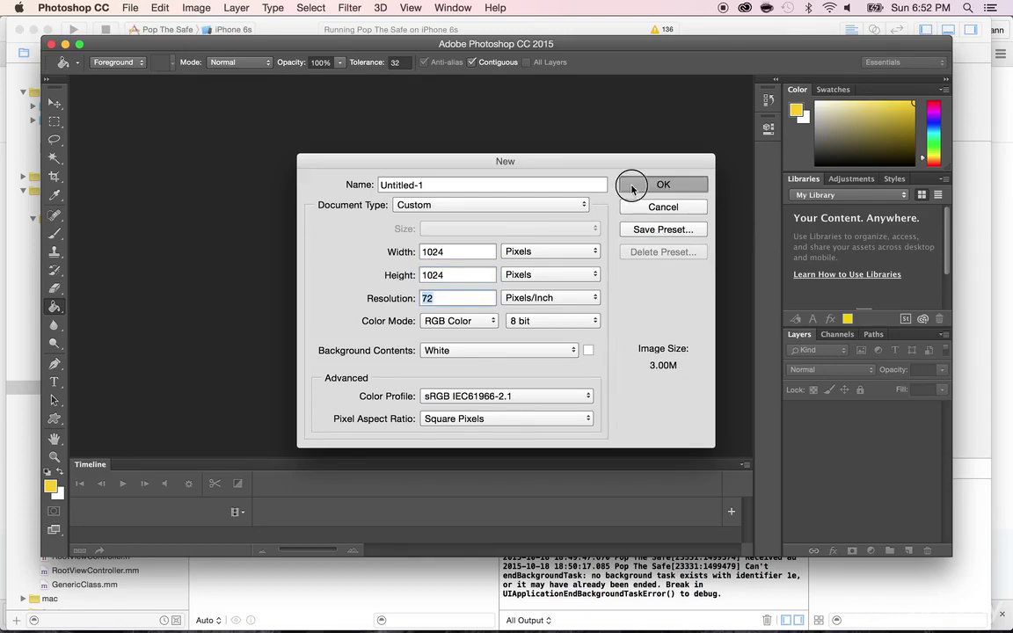
pyautogui.click(633, 184)
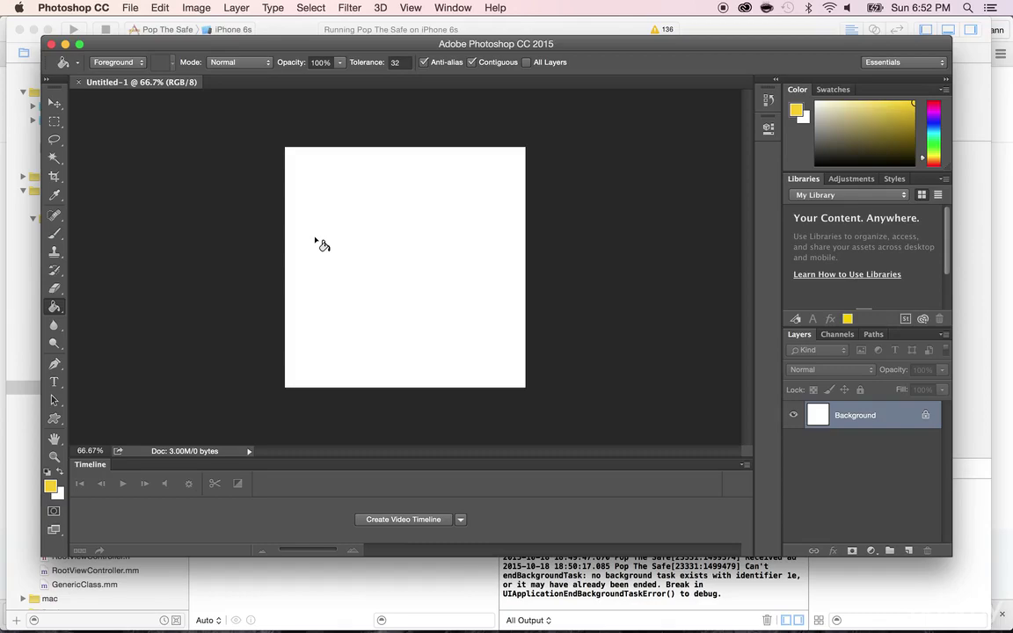
# Step: Switch to the Simulator, launch the Safe Lock game and save a screenshot of its safe screen
pyautogui.press('super+Tab')
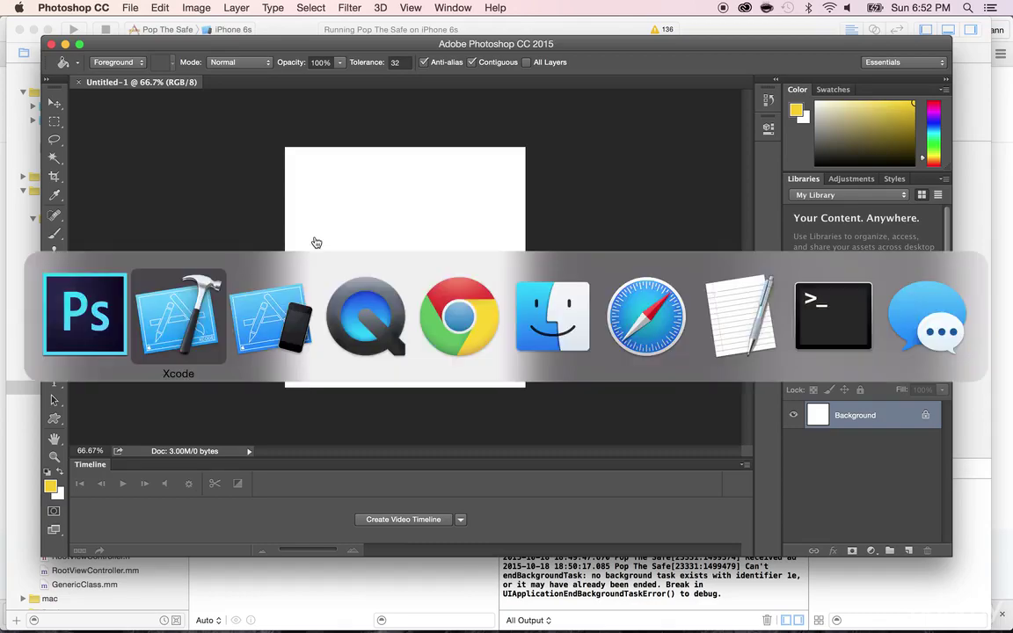
pyautogui.press('super+Tab')
pyautogui.click(485, 135)
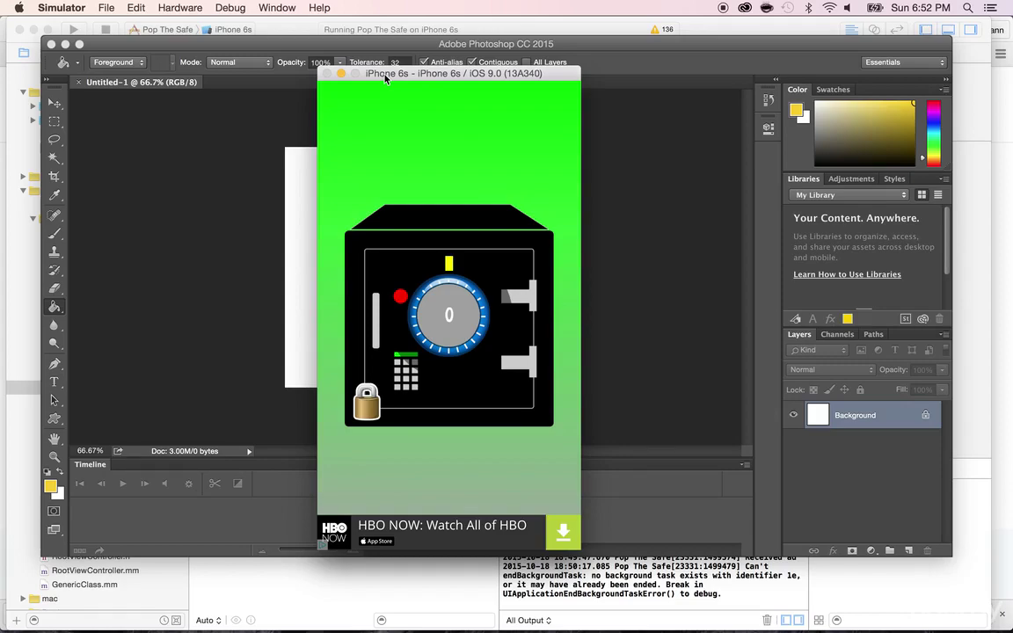
pyautogui.click(109, 7)
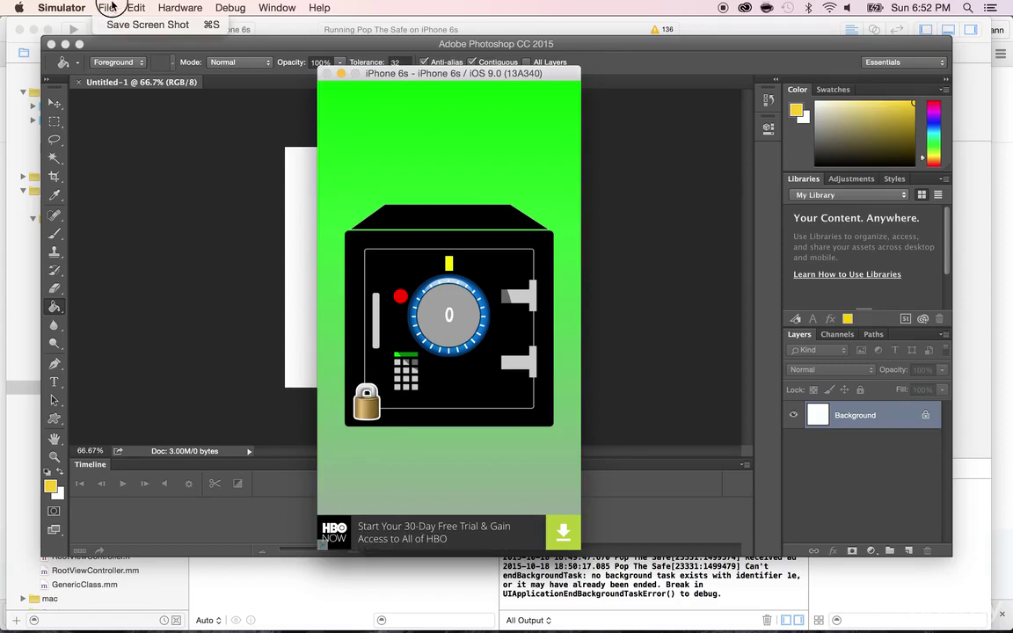
pyautogui.click(115, 24)
# Step: Switch to Finder and show the Desktop folder in a new tab
pyautogui.press('super+Tab')
pyautogui.press('super+Tab')
pyautogui.press('super+Tab')
pyautogui.press('super+Tab')
pyautogui.press('super+Tab')
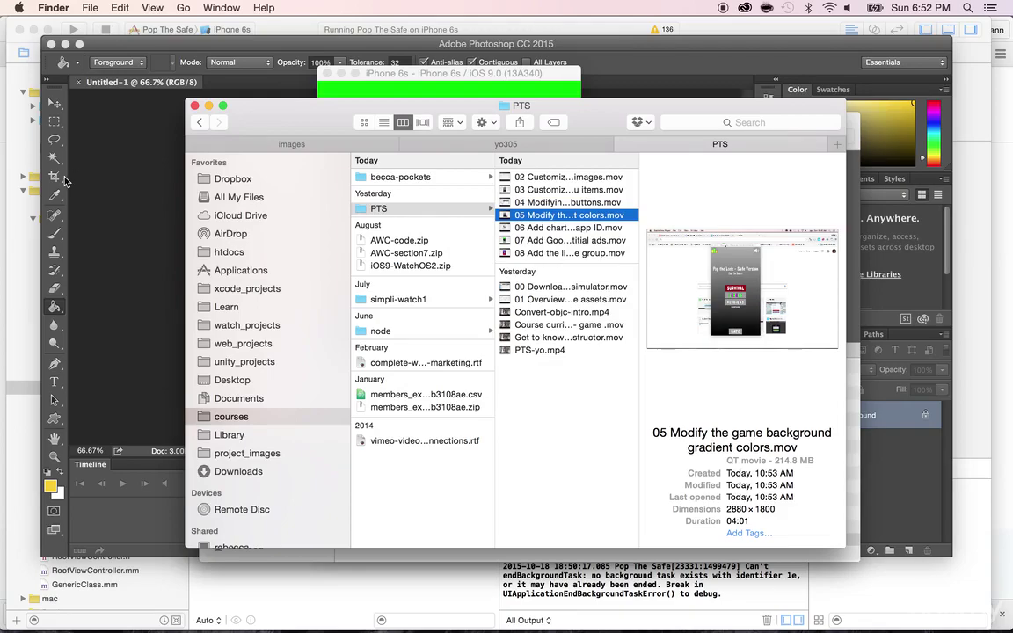
pyautogui.press('super+t')
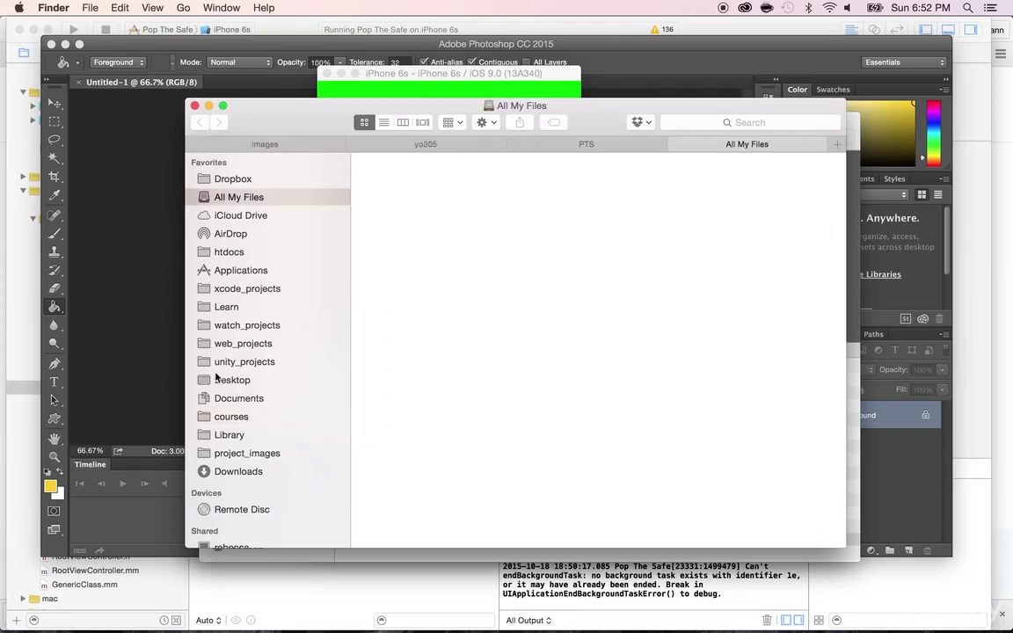
pyautogui.click(232, 379)
# Step: Open the Desktop file "Simulator Screen Shot Oct 18, 2015, 6.52.26 PM.png" in Adobe Photoshop CC 2015
pyautogui.click(368, 187)
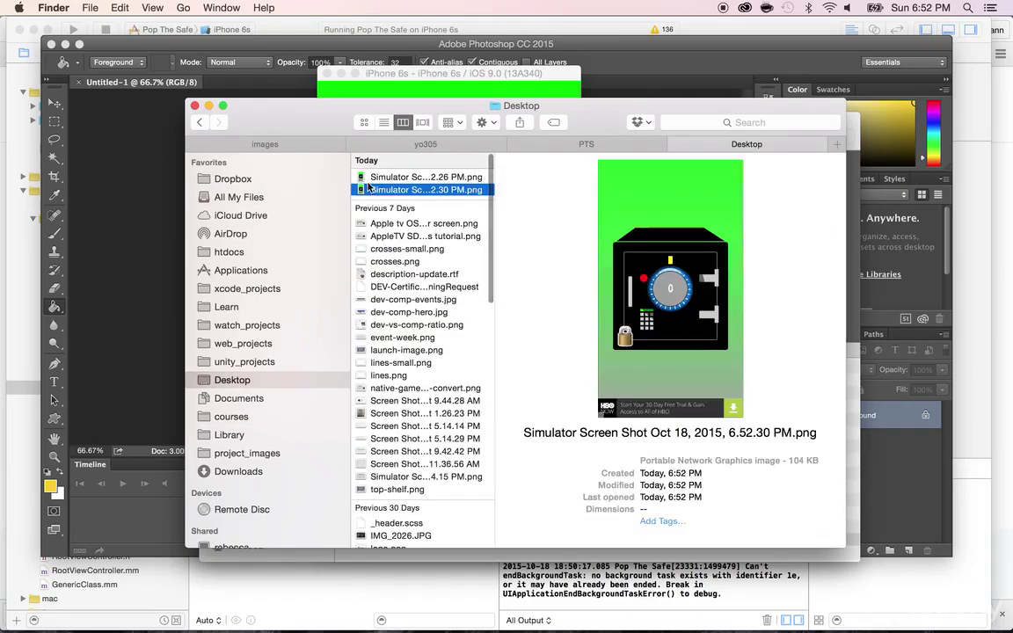
pyautogui.press('Up')
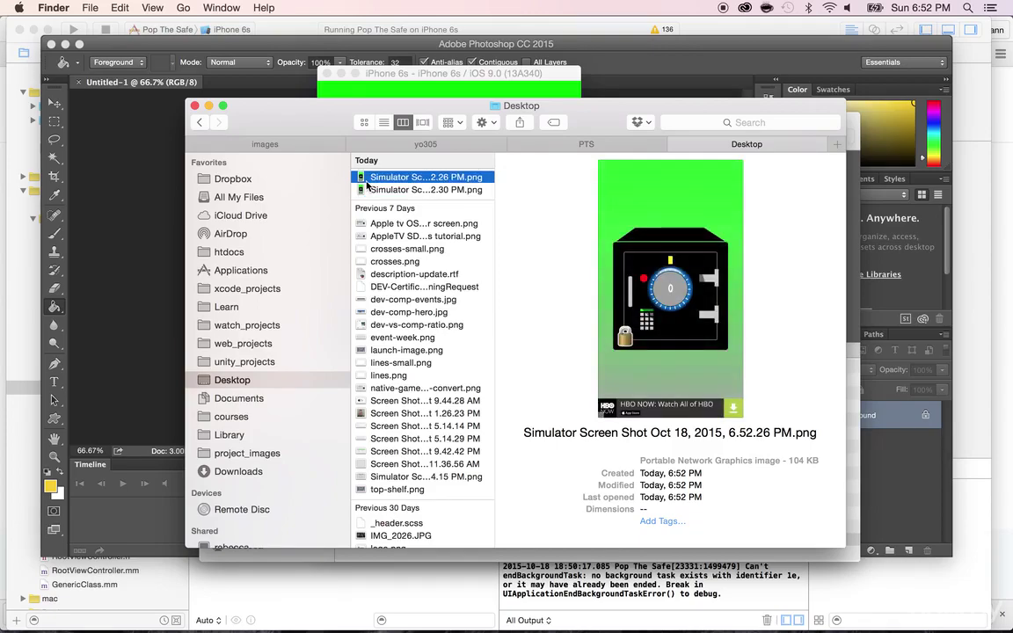
pyautogui.rightClick(370, 179)
pyautogui.moveTo(394, 202)
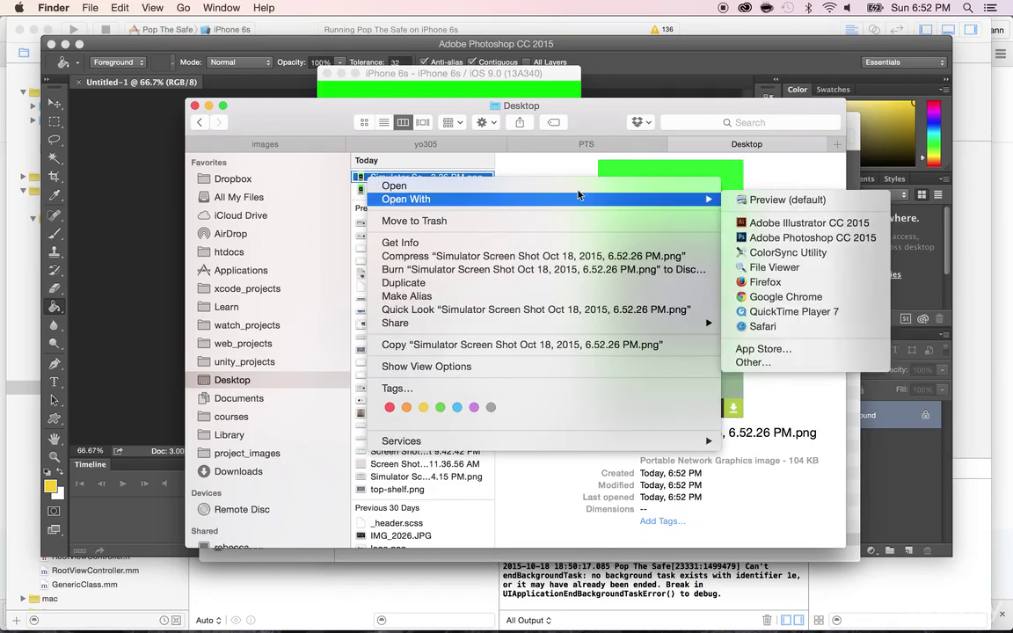
pyautogui.click(765, 239)
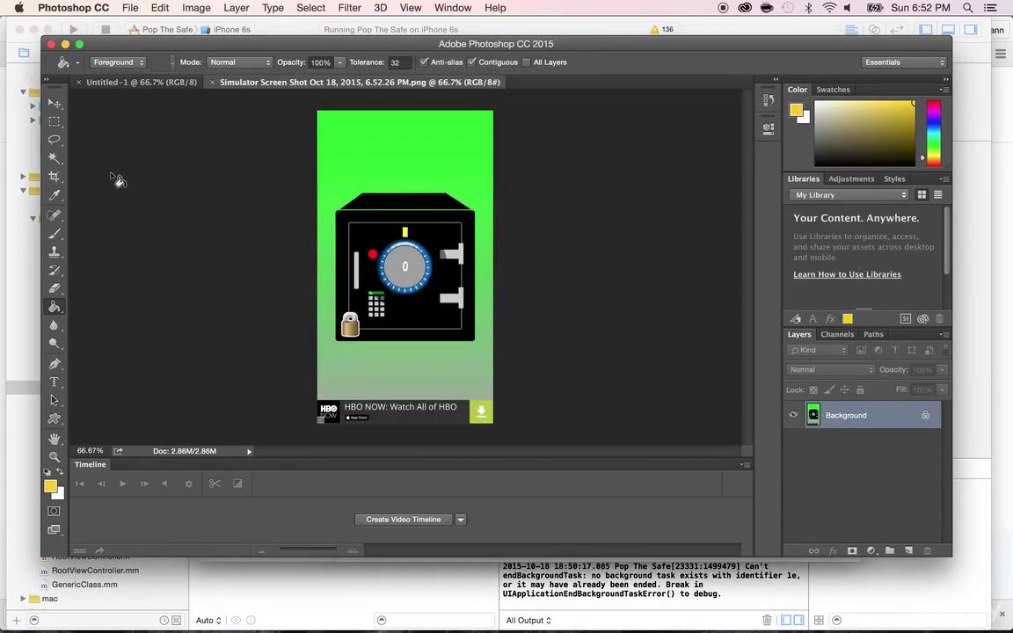
# Step: Copy a full-width rectangular selection around the safe from the simulator screenshot and paste it into the Untitled-1 document
pyautogui.click(54, 120)
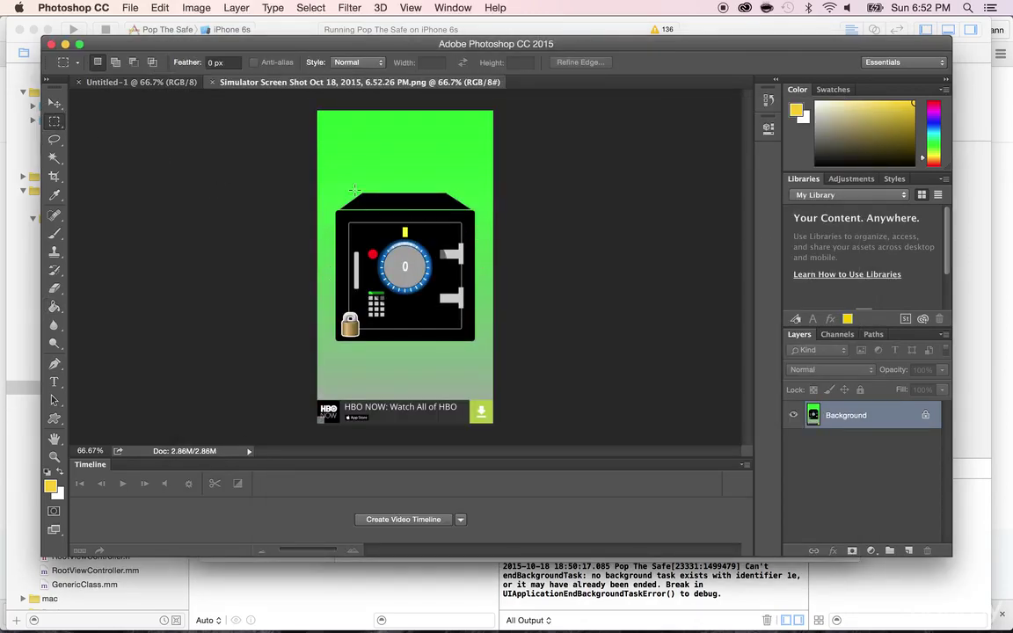
pyautogui.click(53, 122)
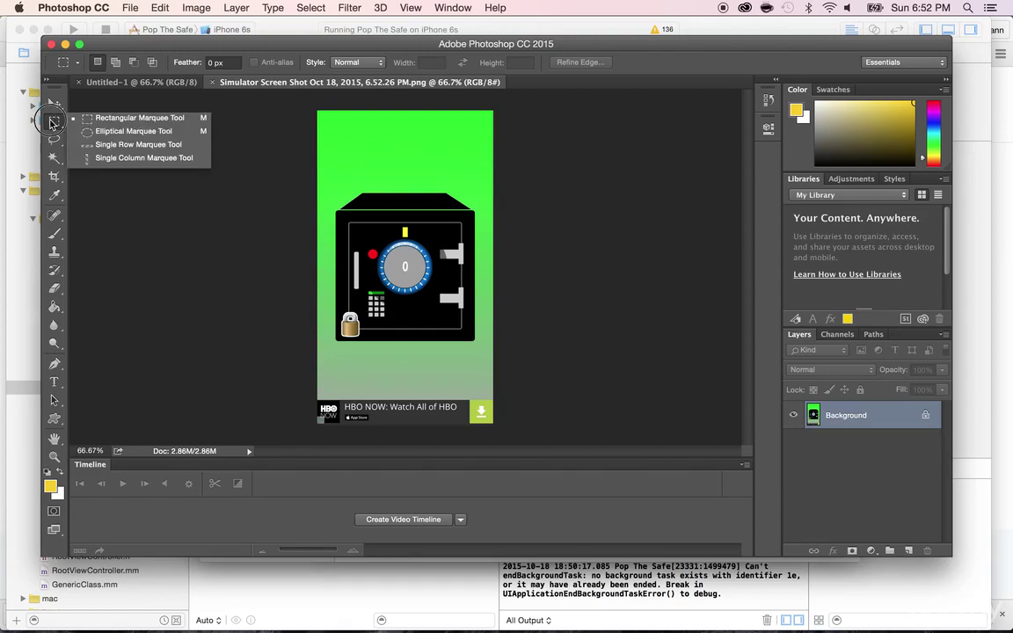
pyautogui.moveTo(299, 183); pyautogui.dragTo(520, 351)
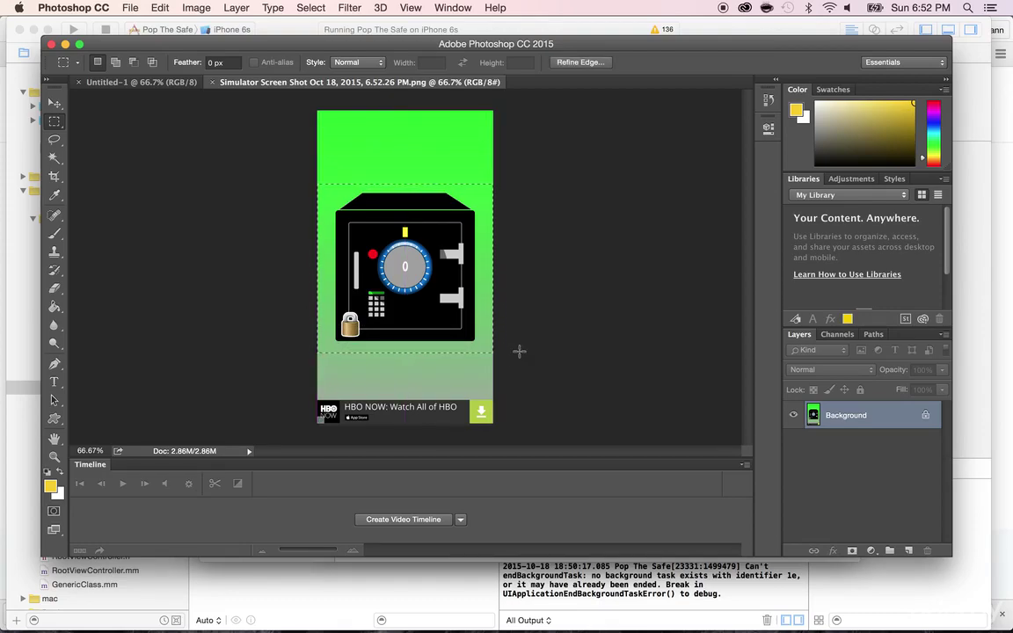
pyautogui.click(132, 81)
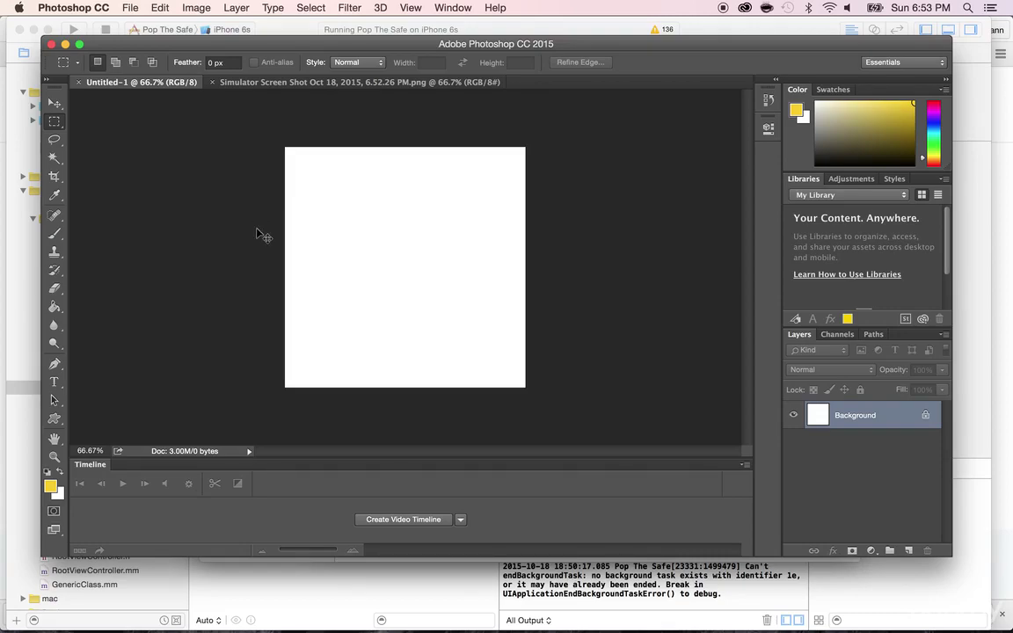
pyautogui.press('super+v')
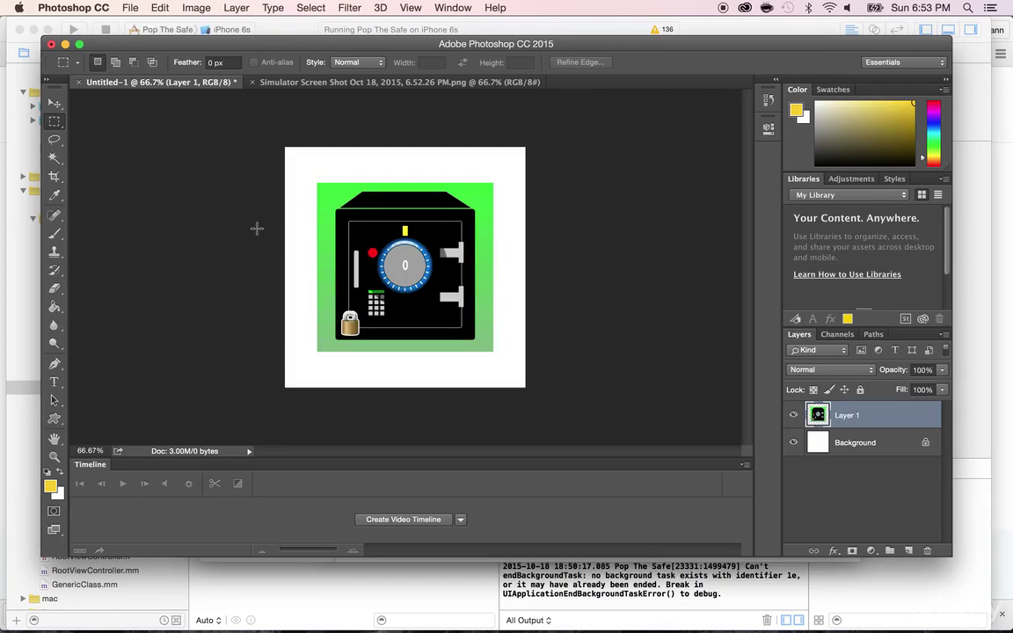
# Step: Enlarge the pasted safe layer with Free Transform so that it covers the whole white canvas
pyautogui.press('super+t')
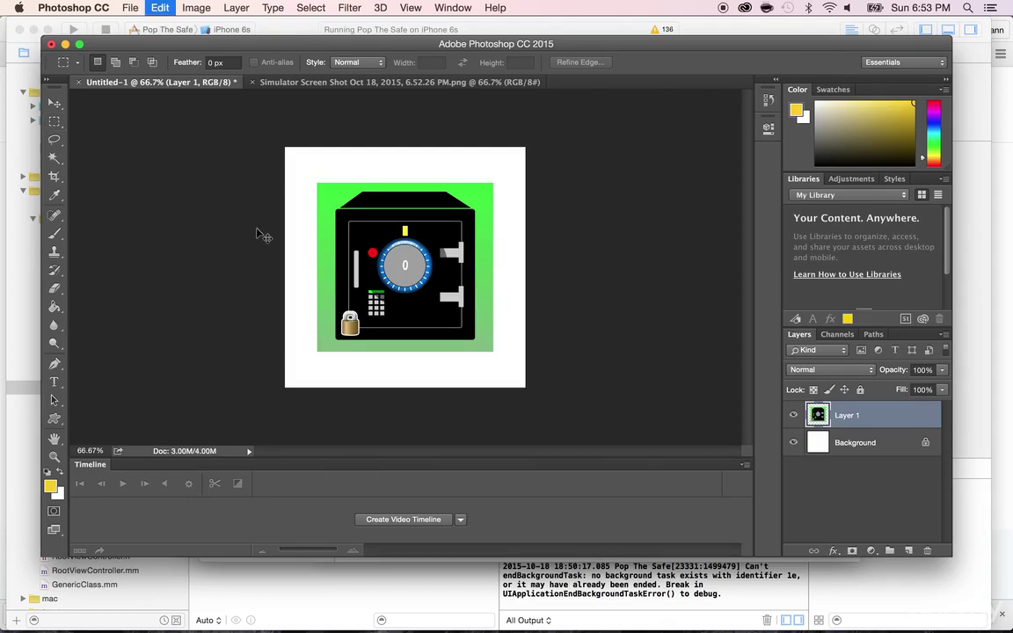
pyautogui.moveTo(492, 184); pyautogui.dragTo(540, 158)
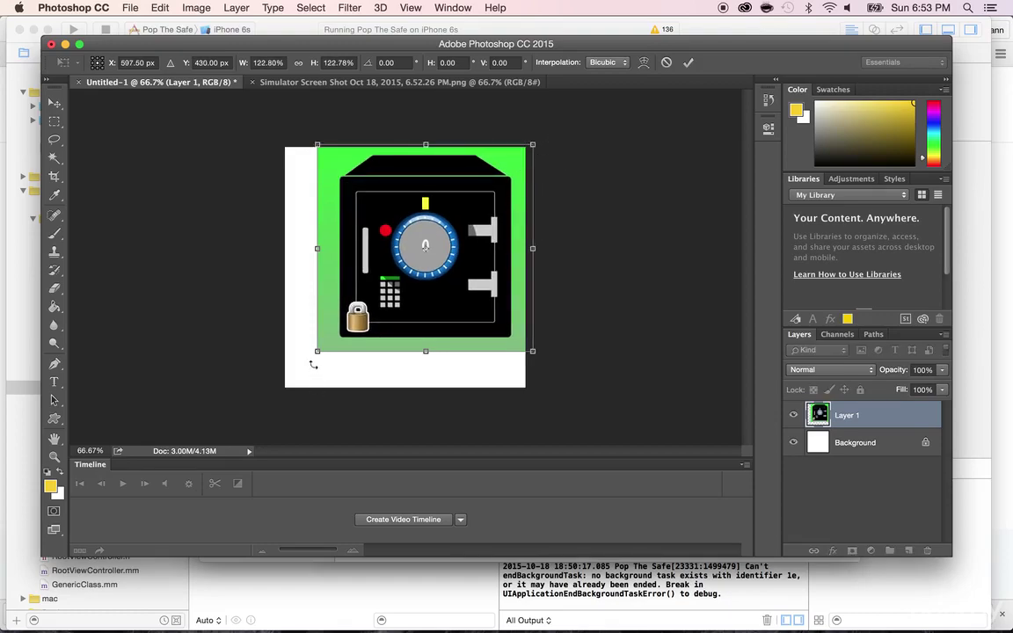
pyautogui.moveTo(315, 361); pyautogui.dragTo(277, 402)
pyautogui.press('Return')
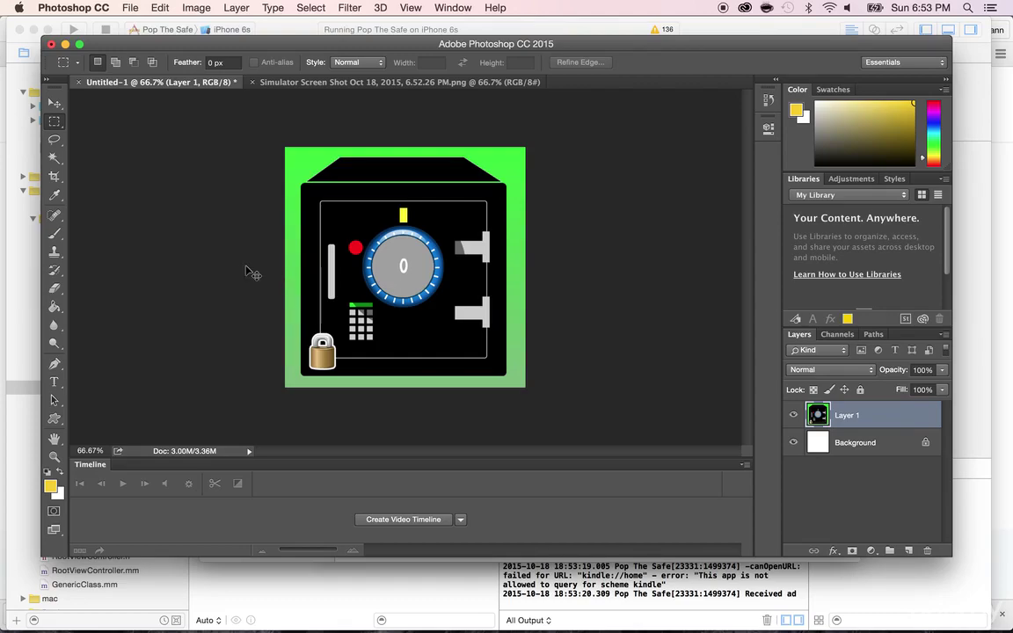
# Step: Export the icon for web as a 1024 by 1024 PNG-24 named icon-1024.png in the PTS folder inside Learn
pyautogui.press('super+alt+shift+s')
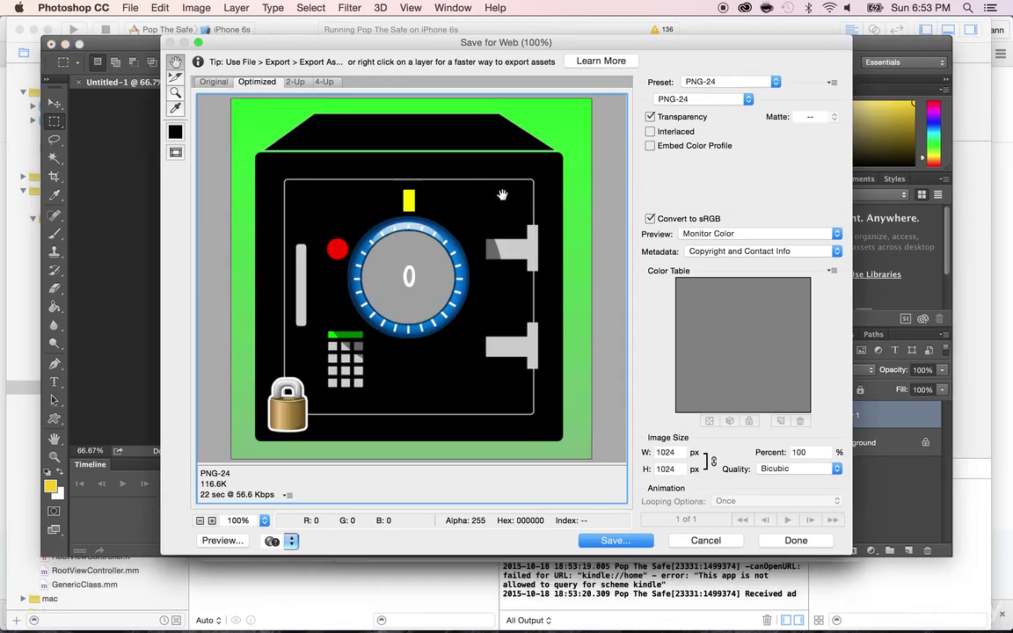
pyautogui.click(620, 544)
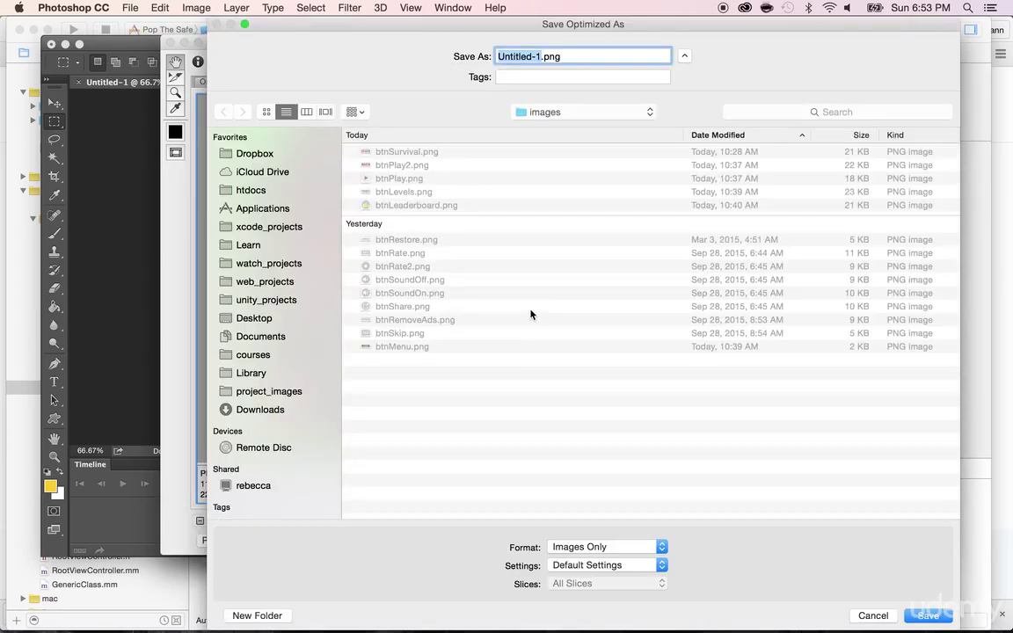
pyautogui.click(248, 244)
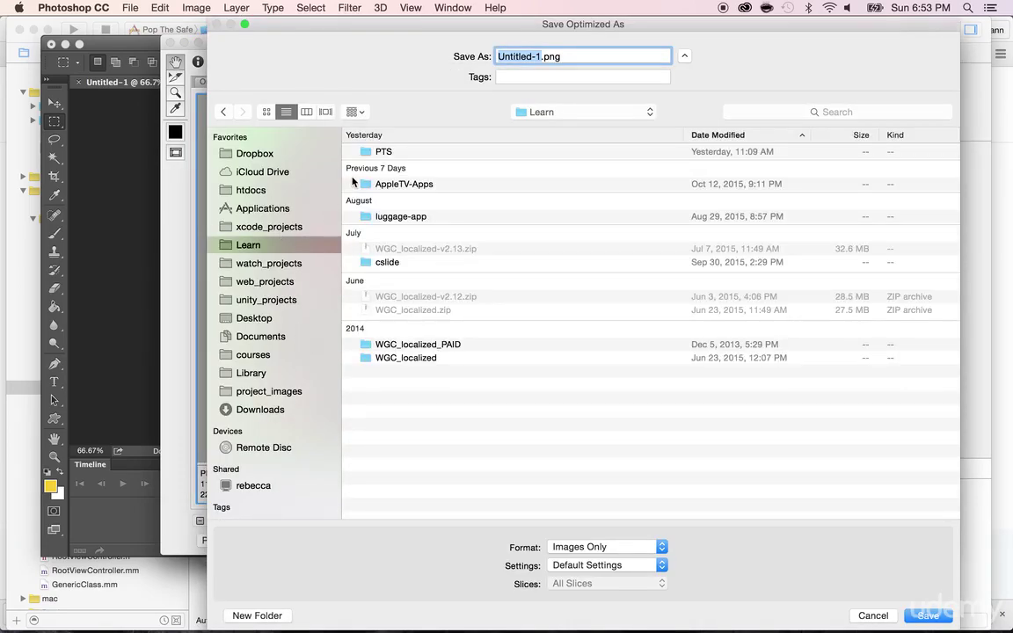
pyautogui.click(369, 153)
pyautogui.doubleClick(369, 153)
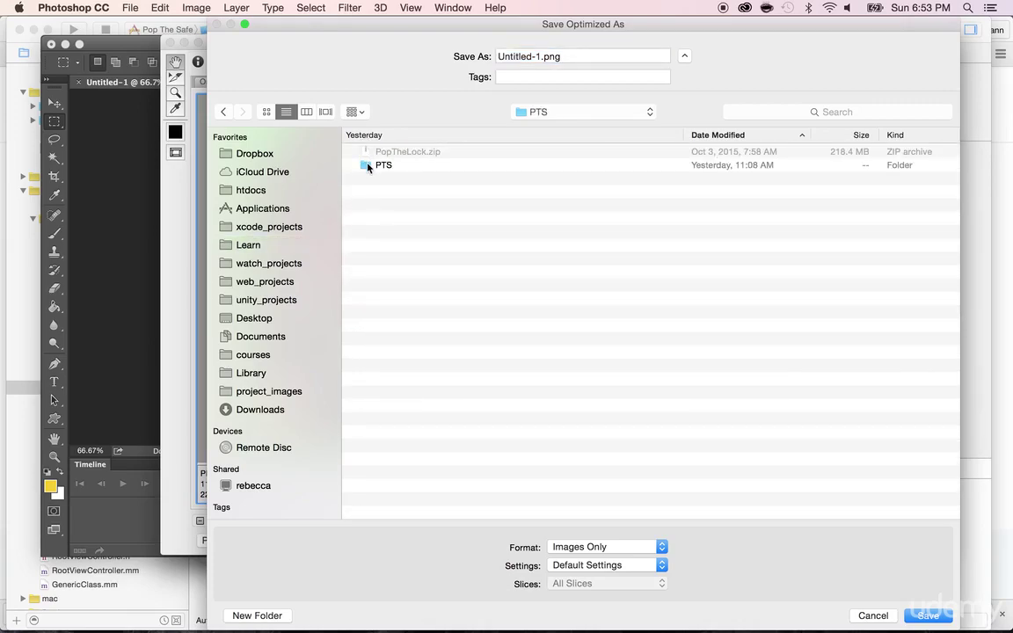
pyautogui.click(530, 56)
pyautogui.write('icon-1024')
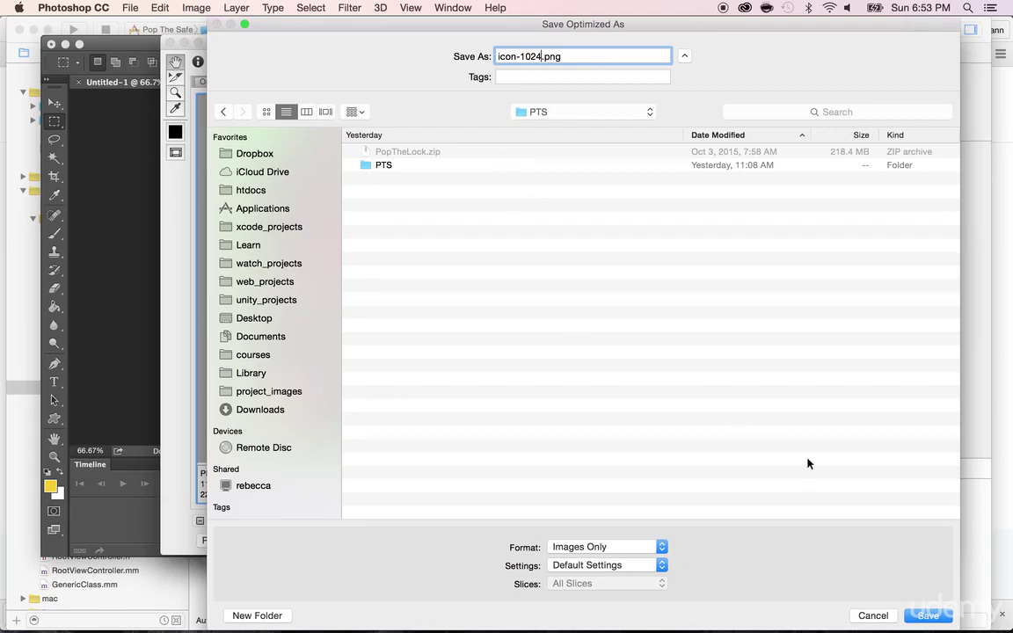
pyautogui.click(928, 615)
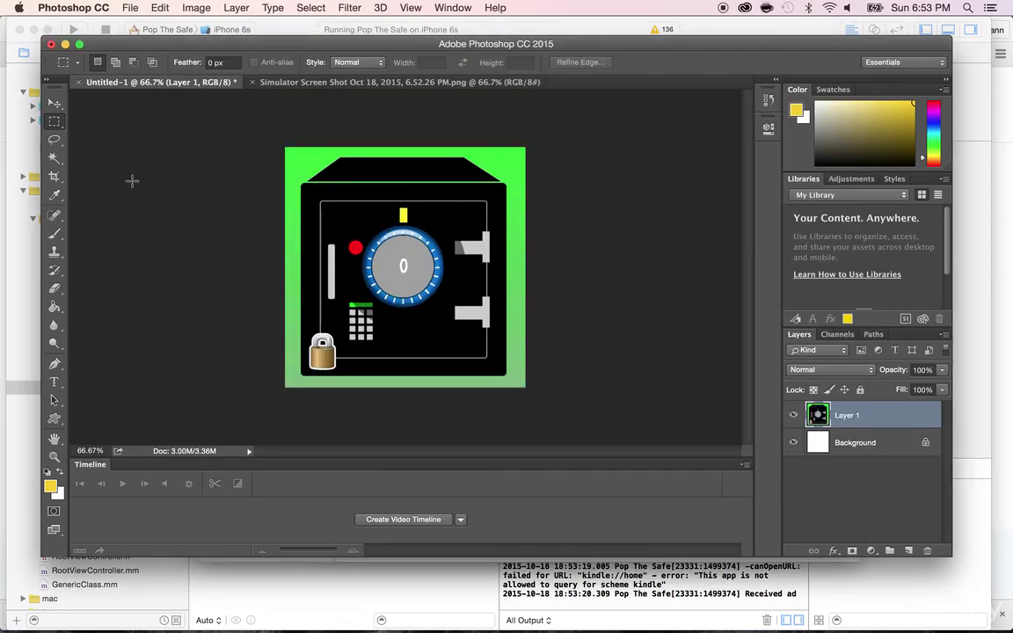
# Step: Close the Untitled-1 document without saving changes, and close the simulator screenshot as well
pyautogui.click(79, 82)
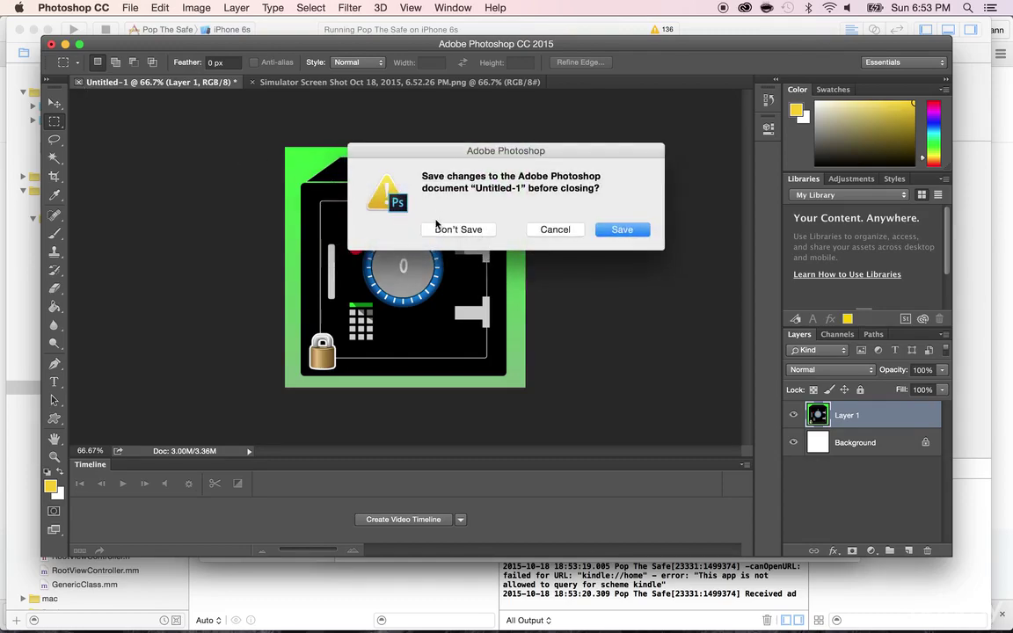
pyautogui.click(439, 232)
pyautogui.click(78, 82)
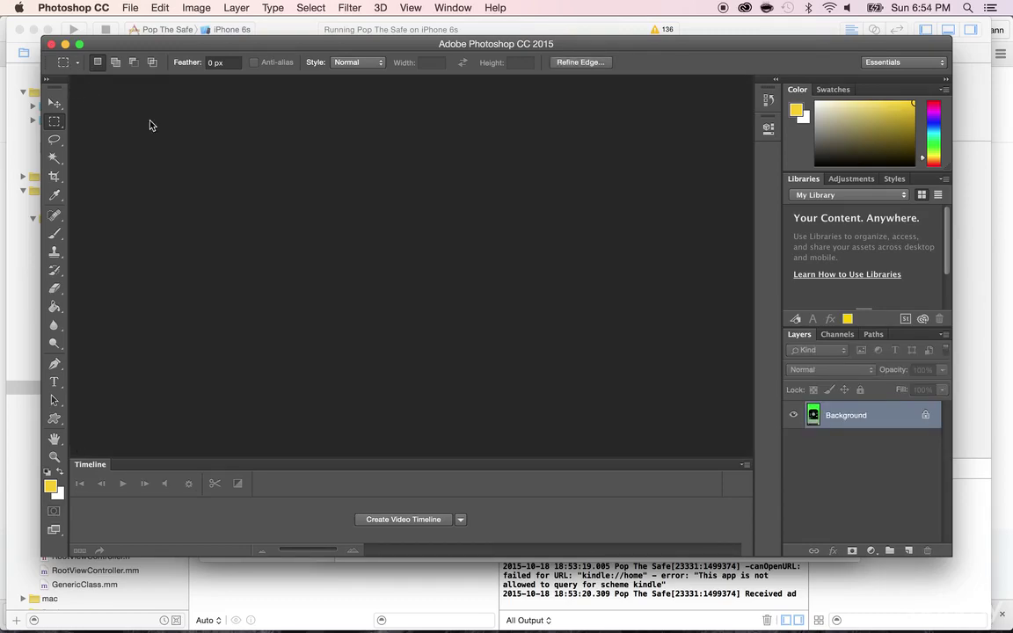